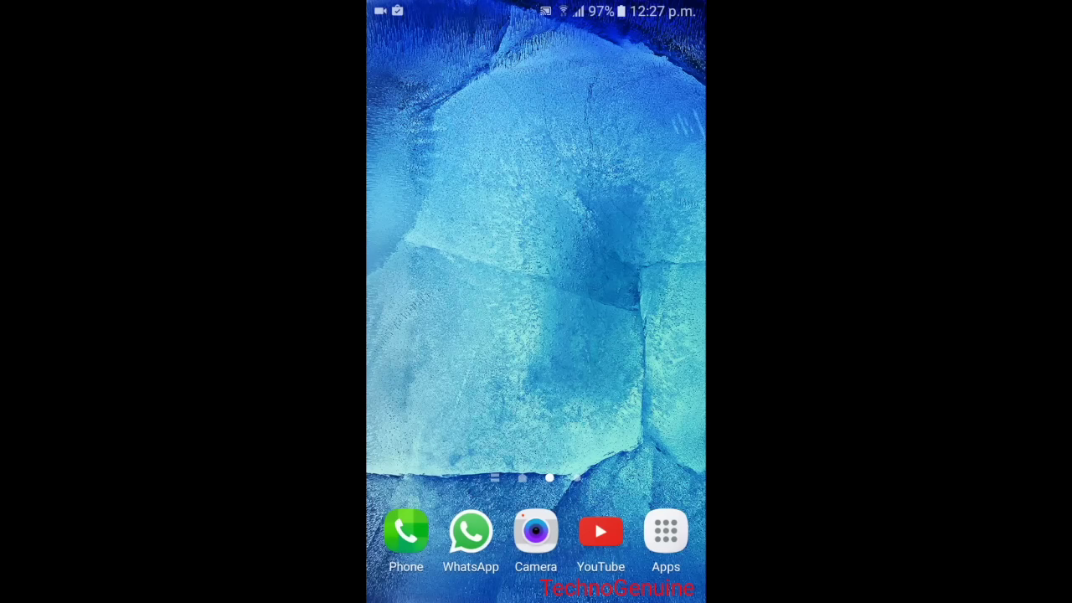
# Browse the app drawer pages, then open Settings from the notification shade.
pyautogui.click(666, 532)
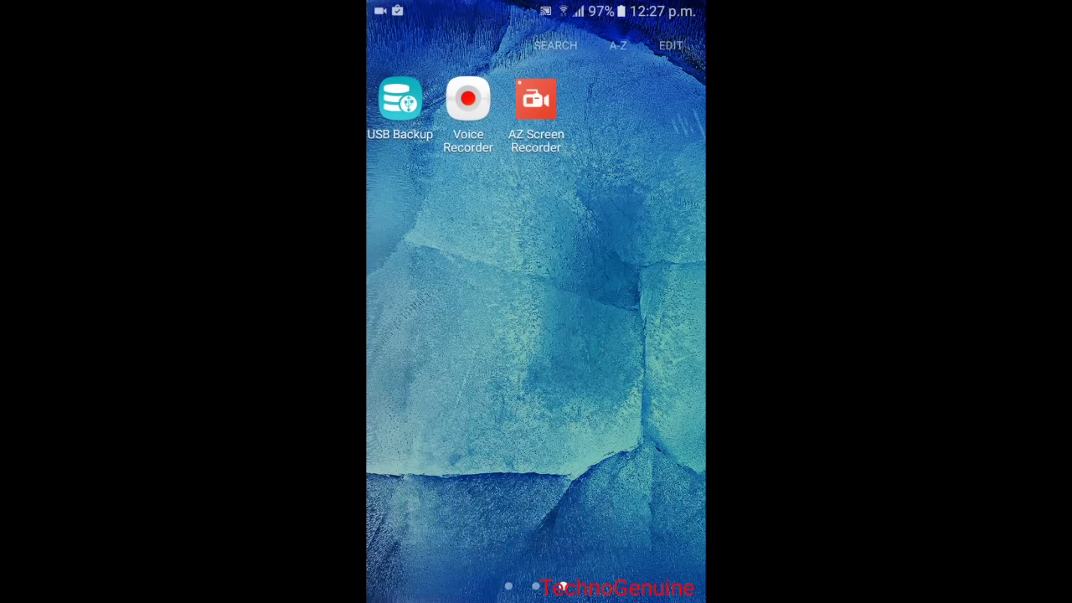
pyautogui.moveTo(436, 335); pyautogui.dragTo(637, 335)
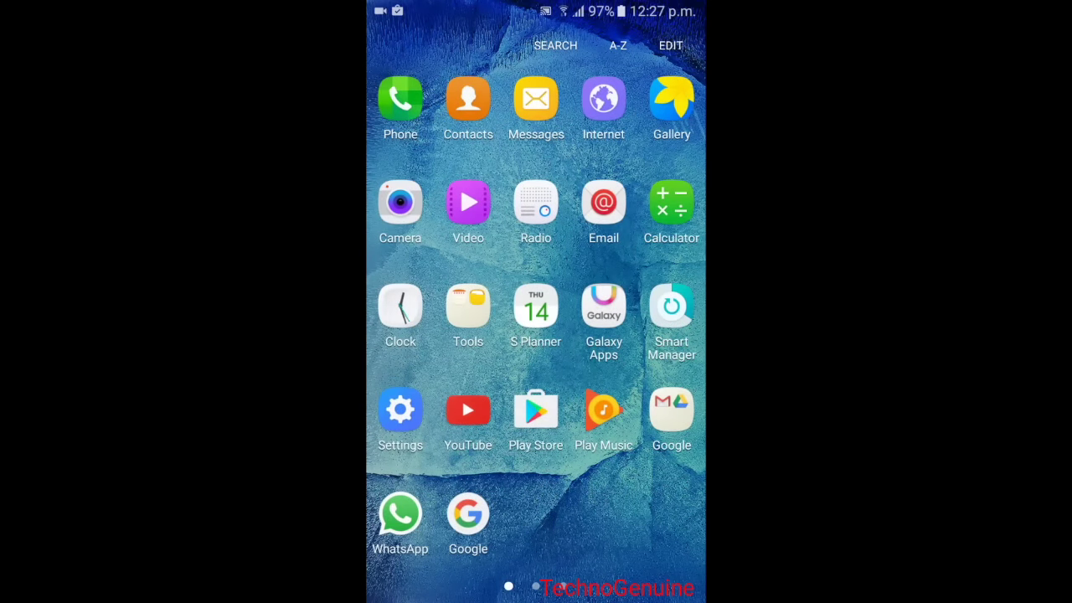
pyautogui.moveTo(636, 335)
pyautogui.mouseDown()
pyautogui.moveTo(435, 335)
pyautogui.moveTo(637, 335)
pyautogui.mouseUp()
pyautogui.moveTo(536, 4); pyautogui.dragTo(536, 502)
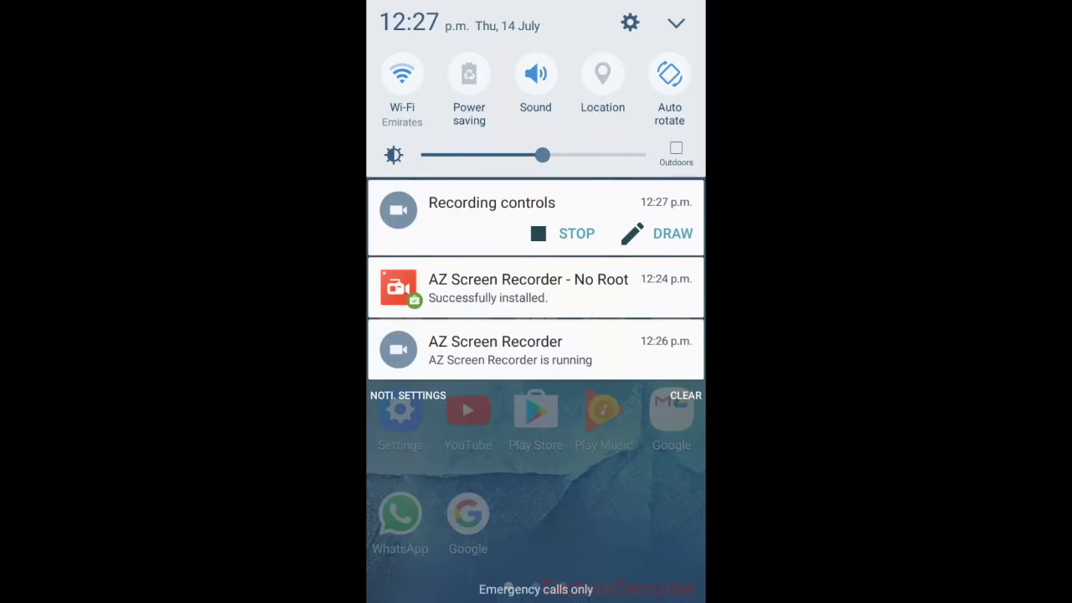
pyautogui.click(630, 22)
# In About device, confirm model SM-J500F and Software info showing Android 6.0.1.
pyautogui.scroll(-10, 536, 335)
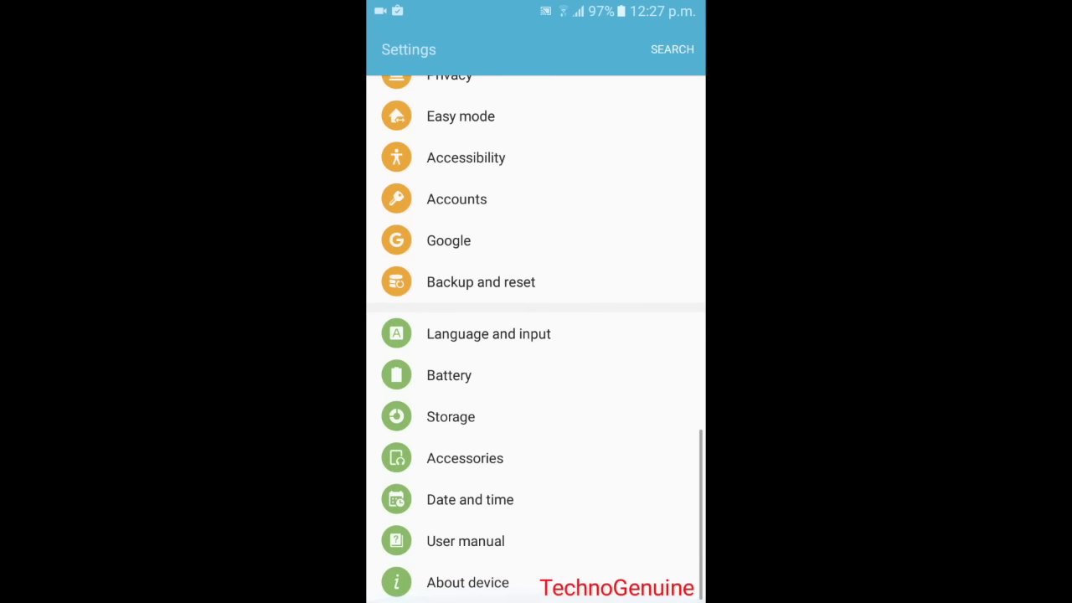
pyautogui.click(468, 582)
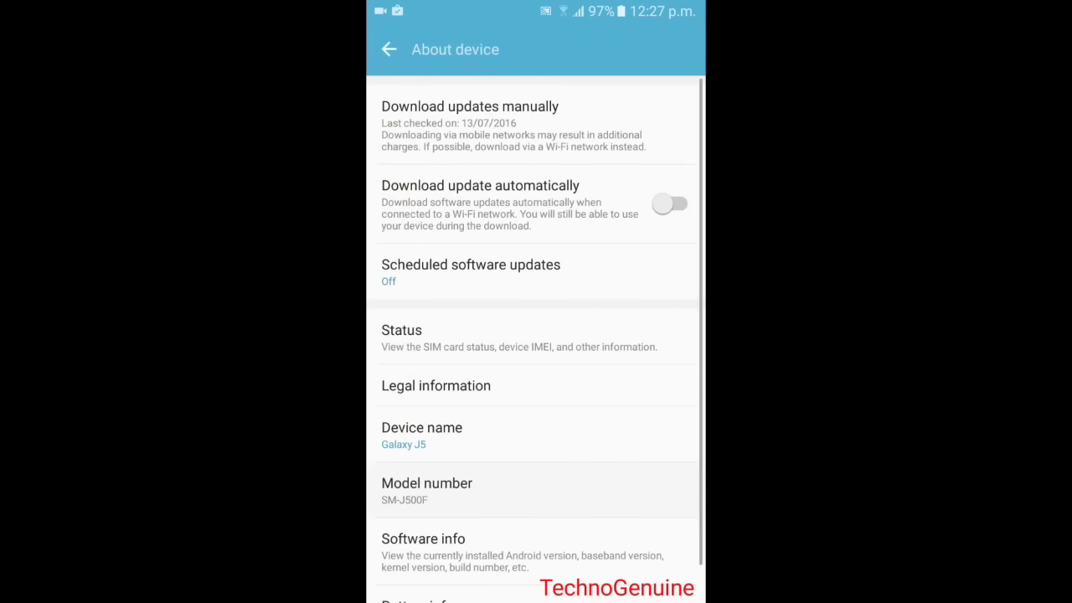
pyautogui.scroll(-1, 536, 335)
pyautogui.click(524, 442)
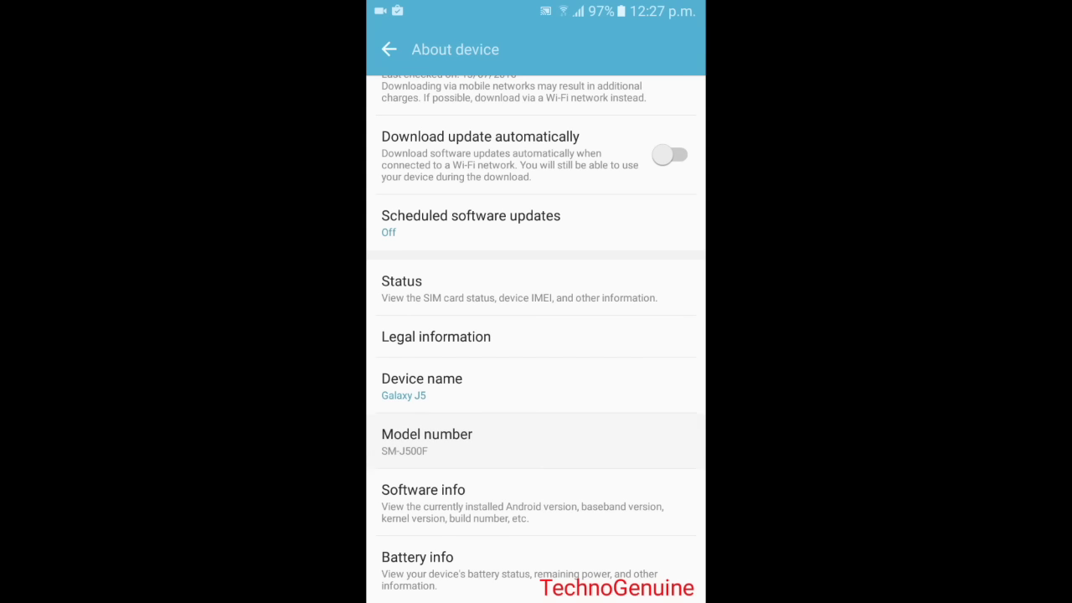
pyautogui.click(523, 502)
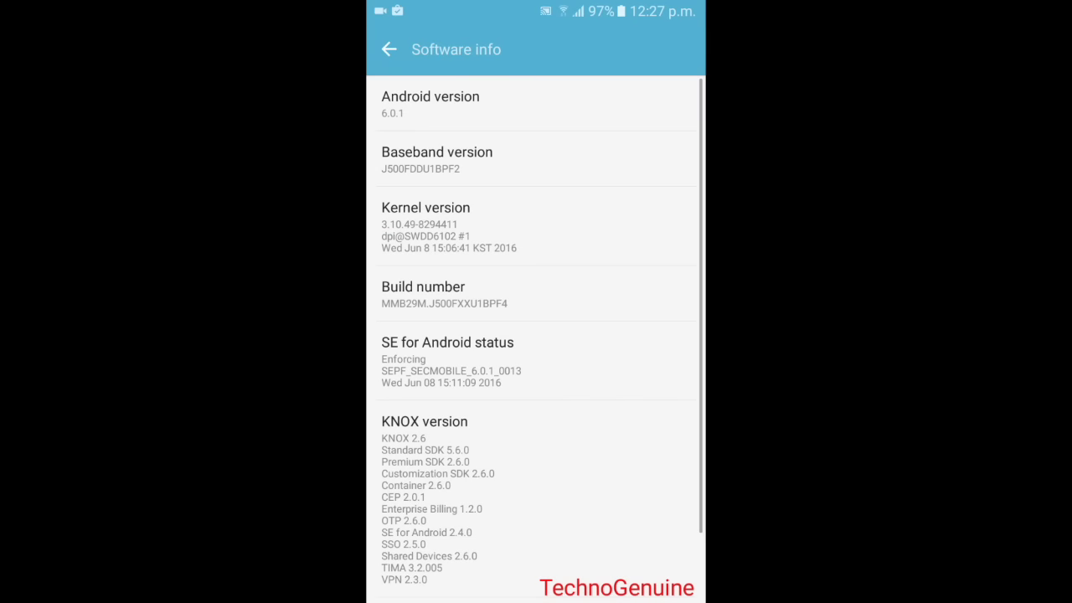
pyautogui.click(456, 104)
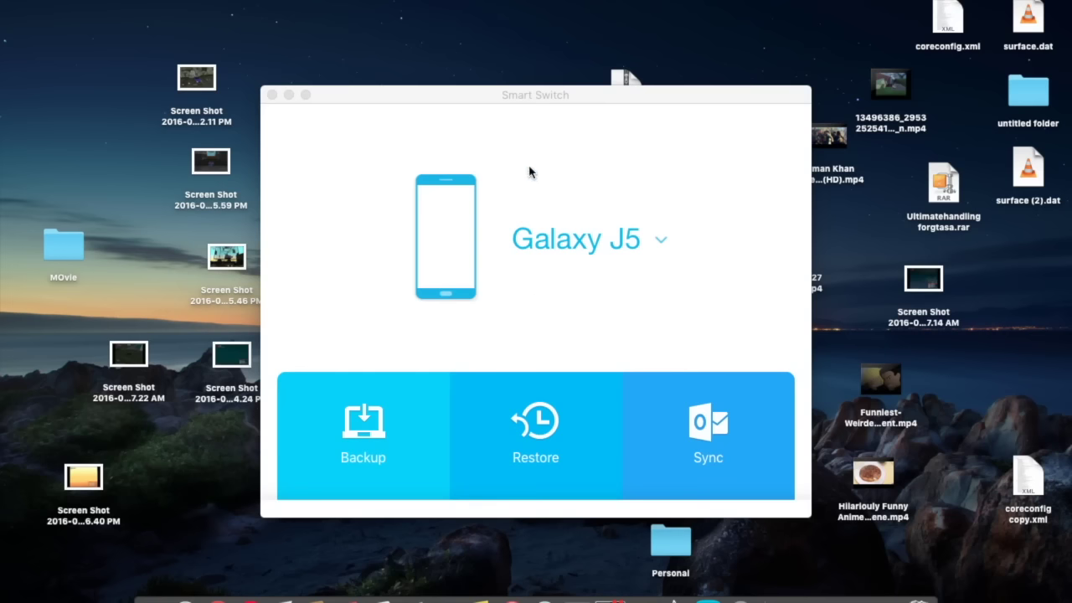
# Bring the Smart Switch window with the connected Galaxy J5 to the front.
pyautogui.click(529, 100)
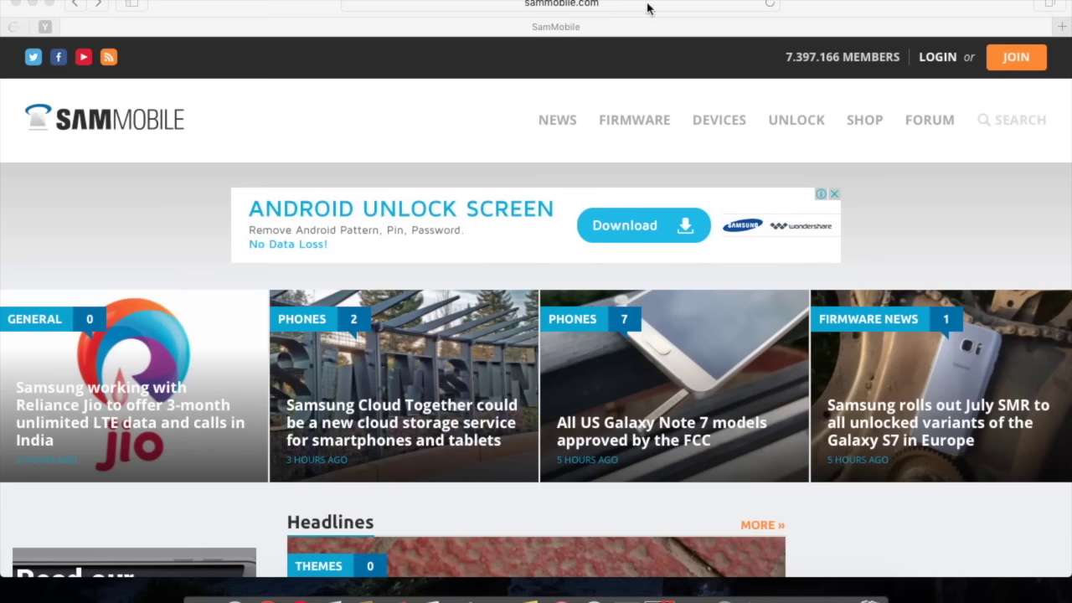
# Search SamMobile's Find Firmware page for model SM-J500F (Galaxy J5).
pyautogui.click(614, 5)
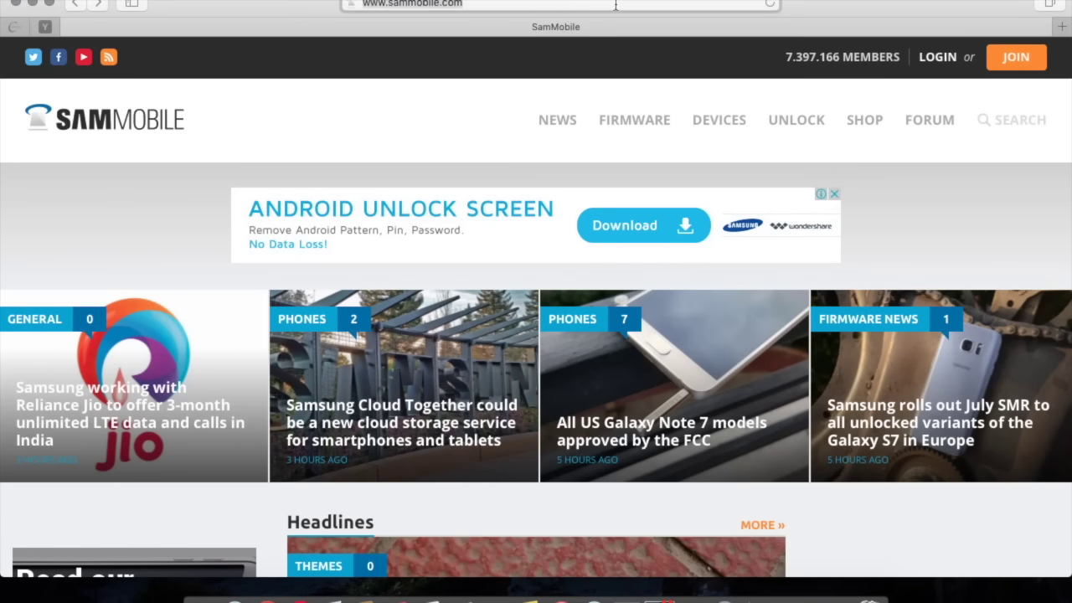
pyautogui.click(628, 156)
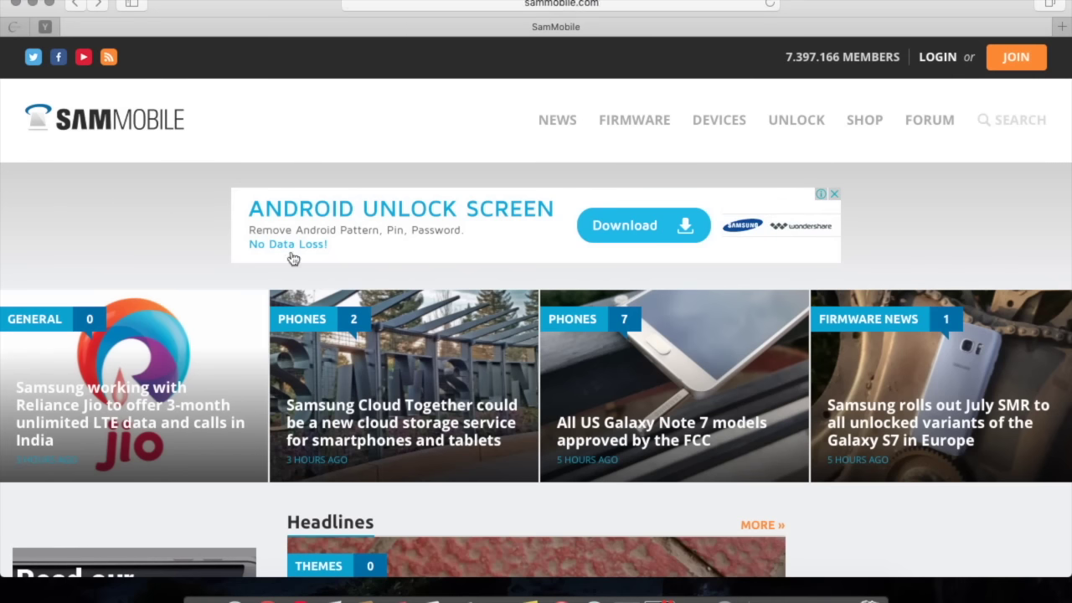
pyautogui.click(648, 123)
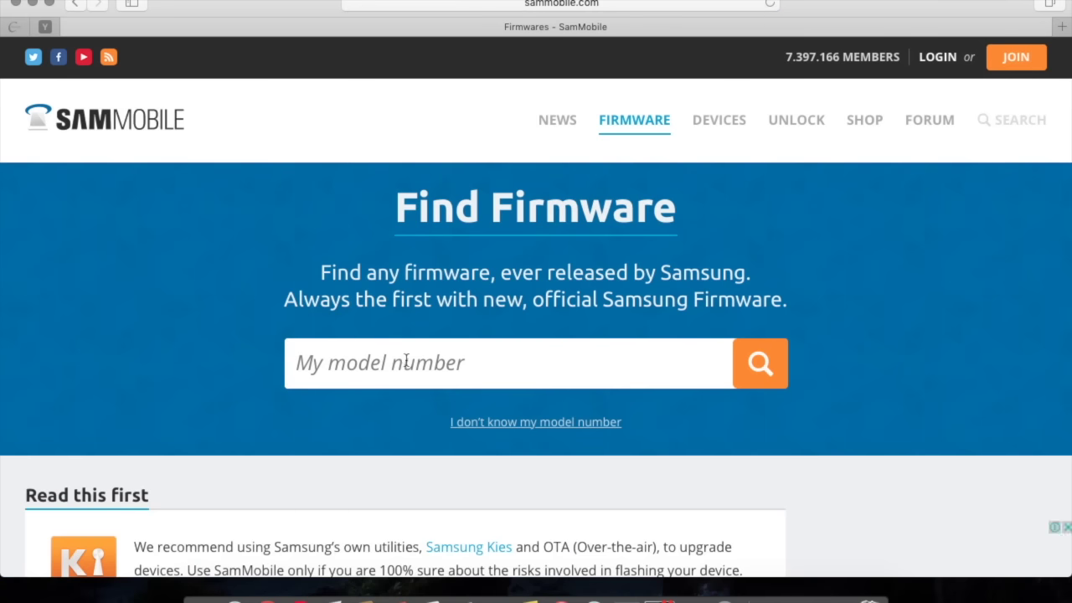
pyautogui.click(406, 361)
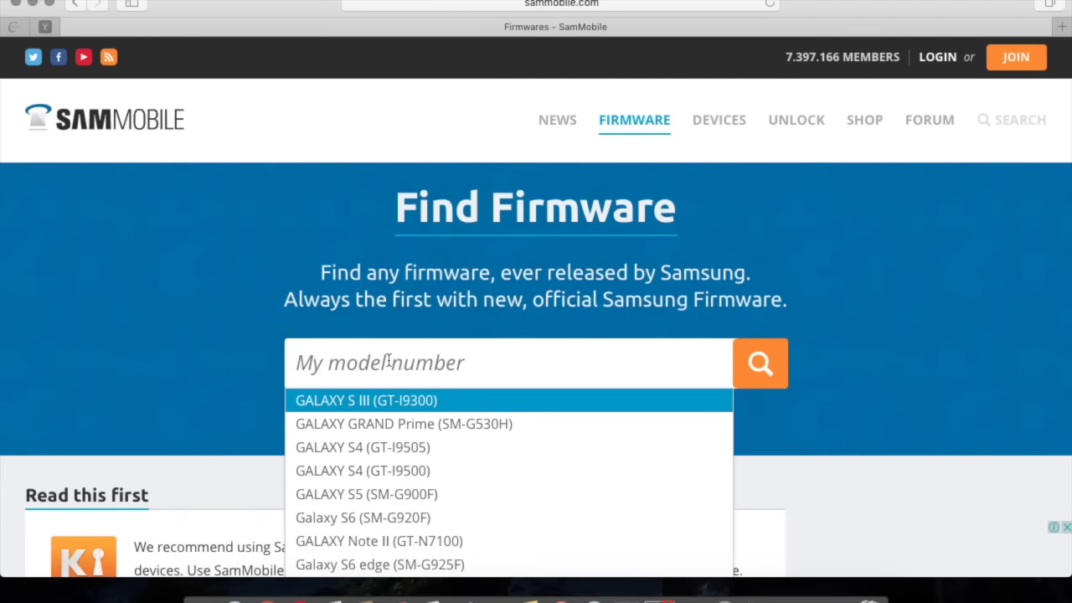
pyautogui.write('SM-')
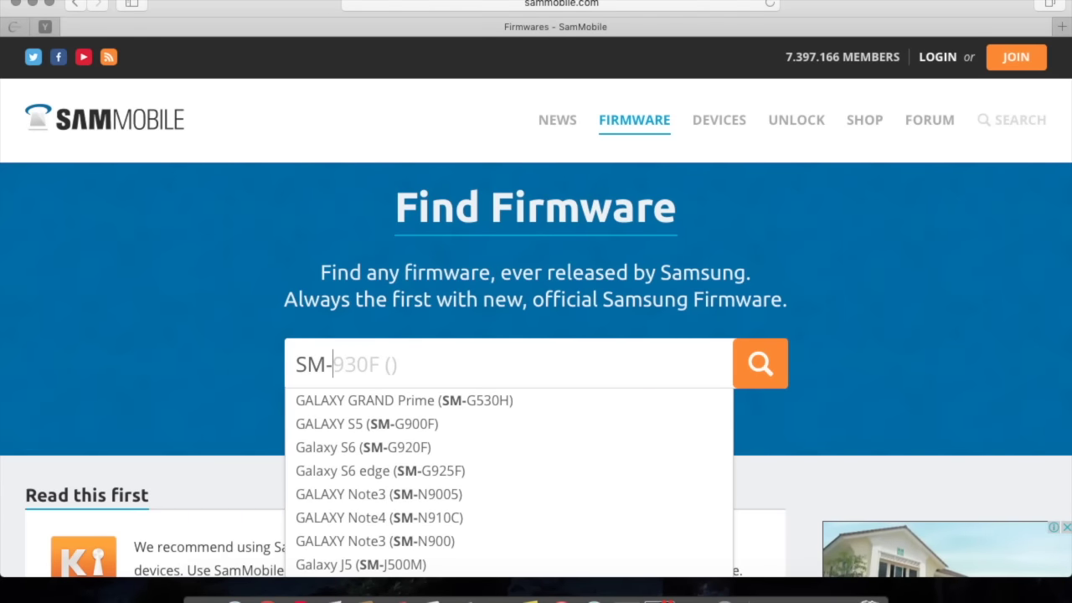
pyautogui.write('J500F')
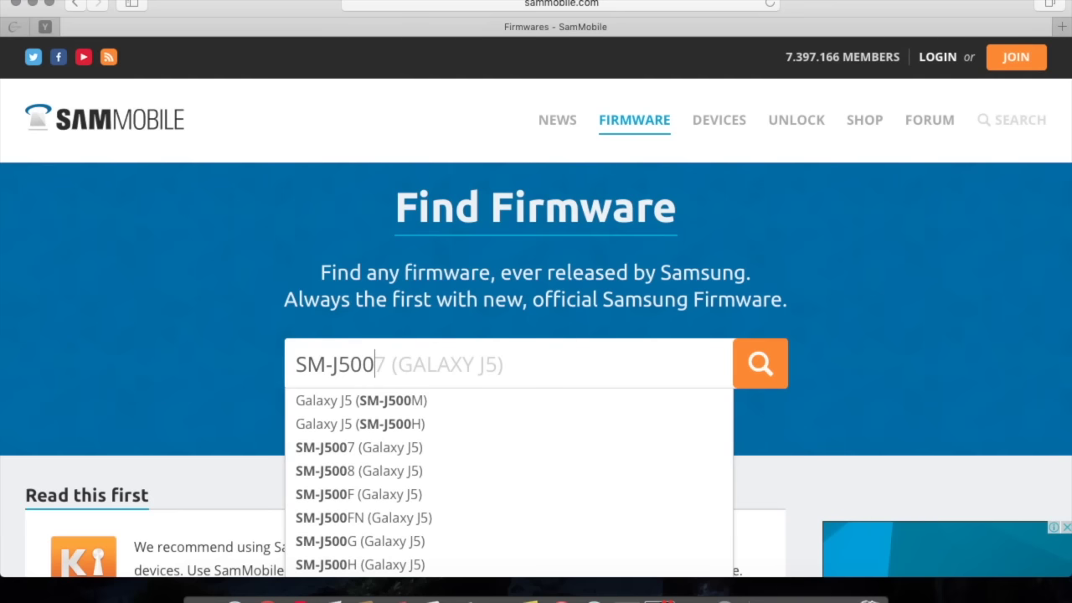
pyautogui.click(397, 404)
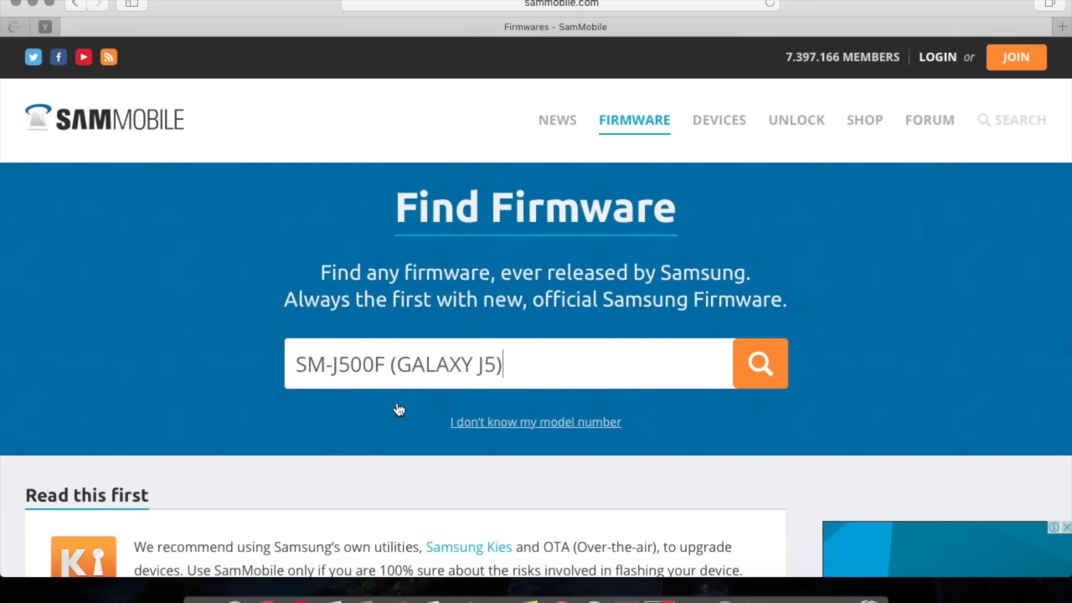
pyautogui.click(754, 368)
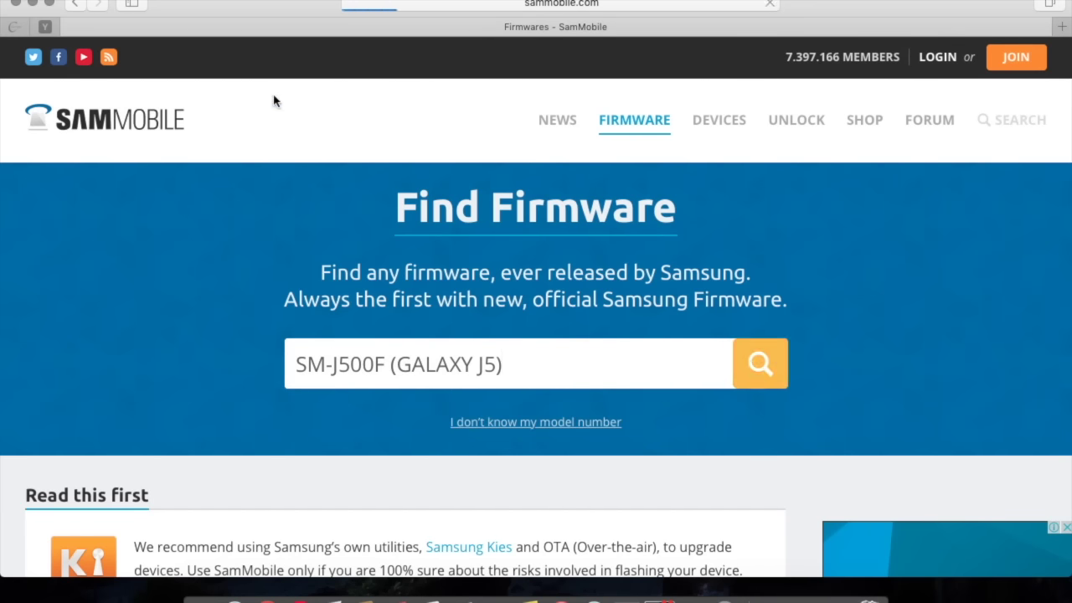
# Scan the SM-J500F firmware table and open the Portugal (TPH) Android 6.0.1 J500FXXU1BPF9 entry.
pyautogui.scroll(-4, 352, 265)
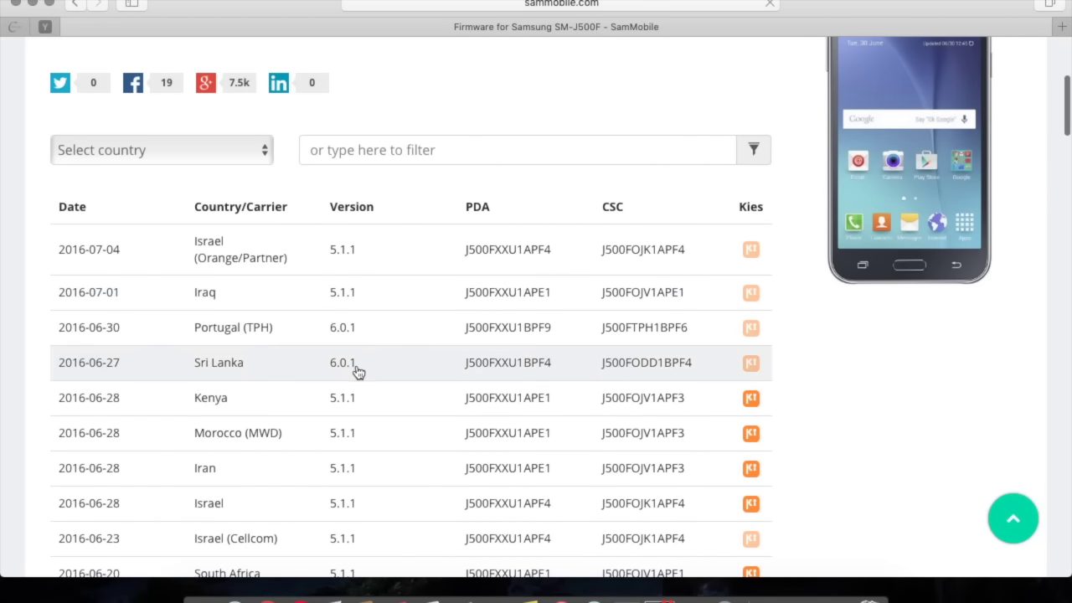
pyautogui.scroll(-1, 357, 372)
pyautogui.scroll(-1, 358, 374)
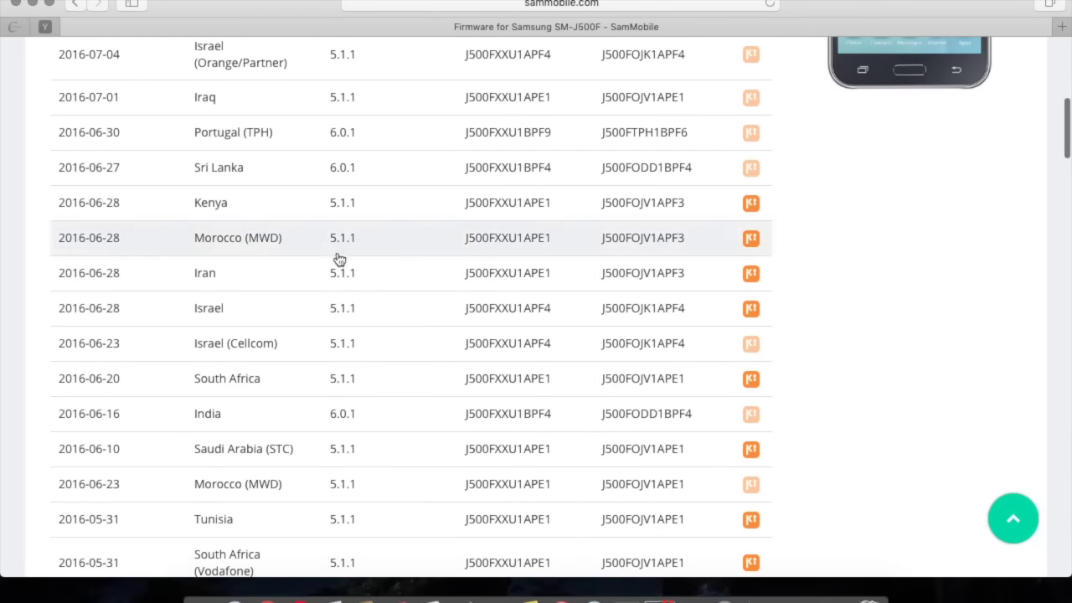
pyautogui.scroll(-2, 331, 414)
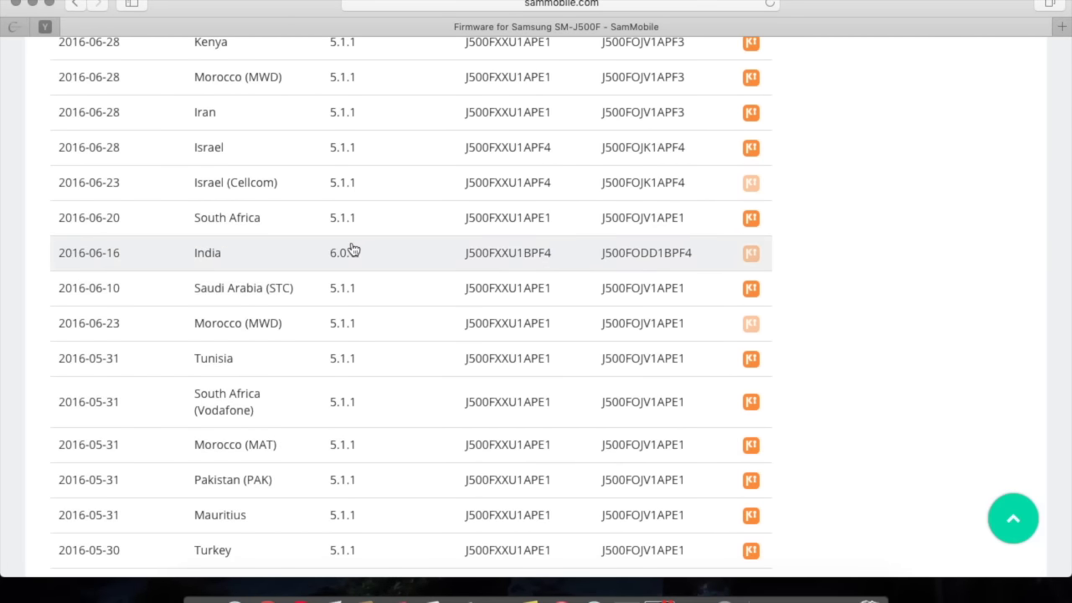
pyautogui.scroll(-10, 353, 249)
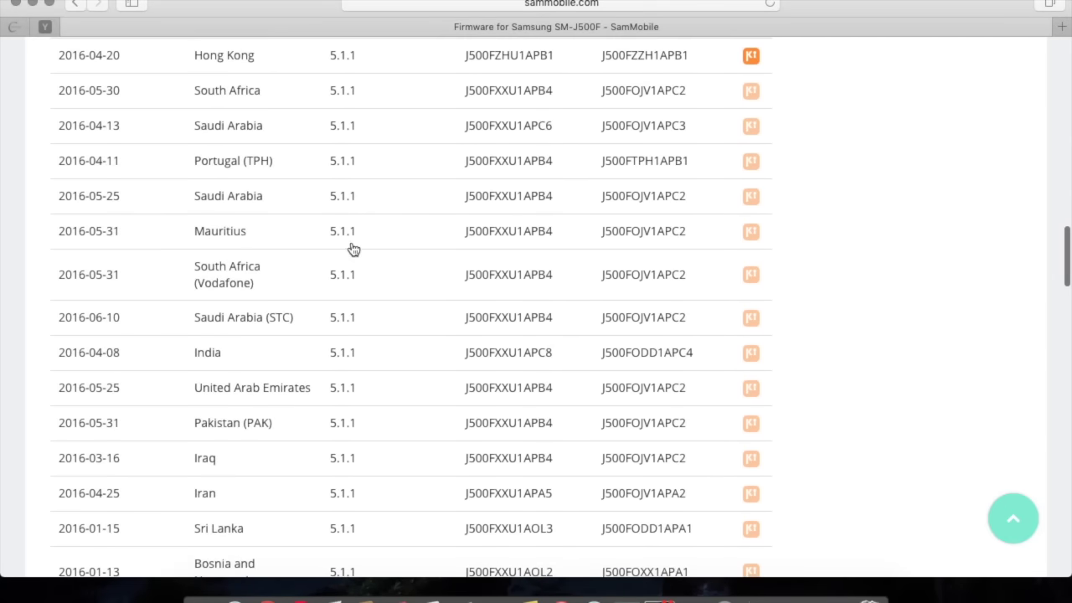
pyautogui.scroll(-15, 353, 249)
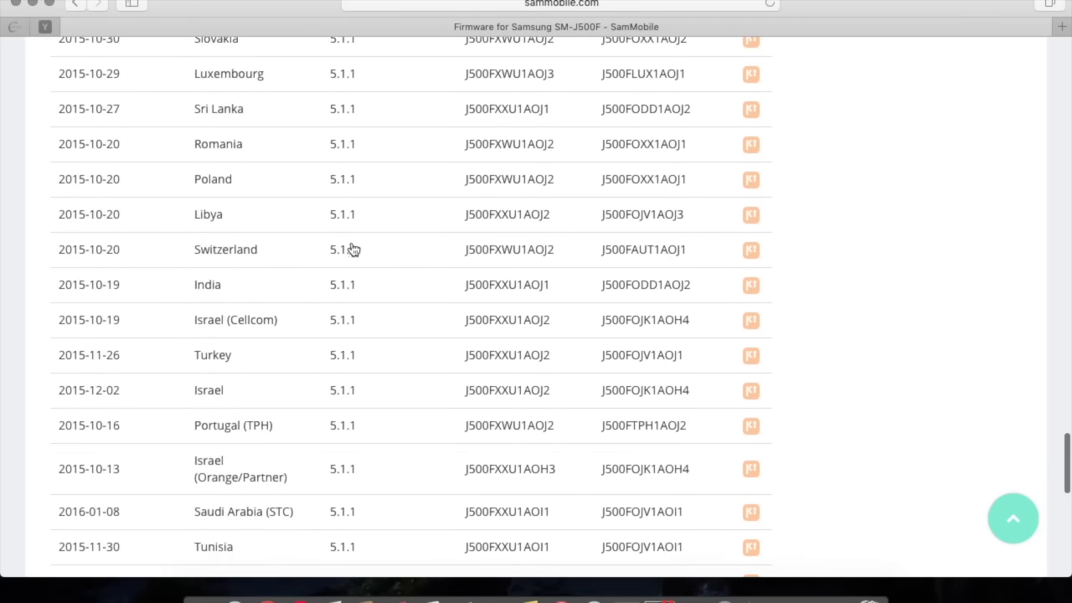
pyautogui.scroll(-5, 352, 249)
pyautogui.press('Home')
pyautogui.scroll(-4, 360, 469)
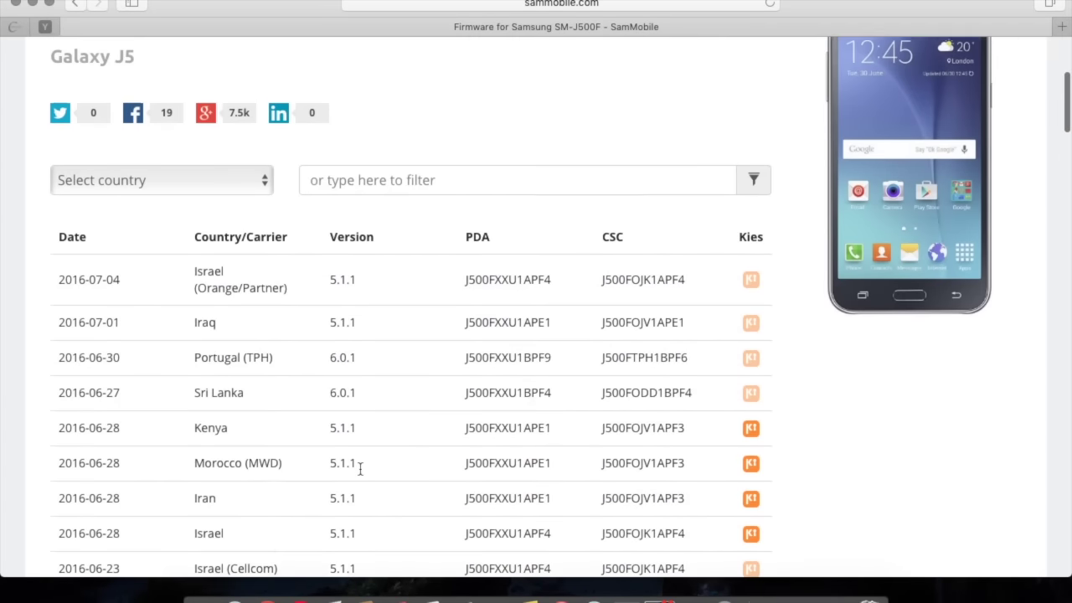
pyautogui.click(342, 302)
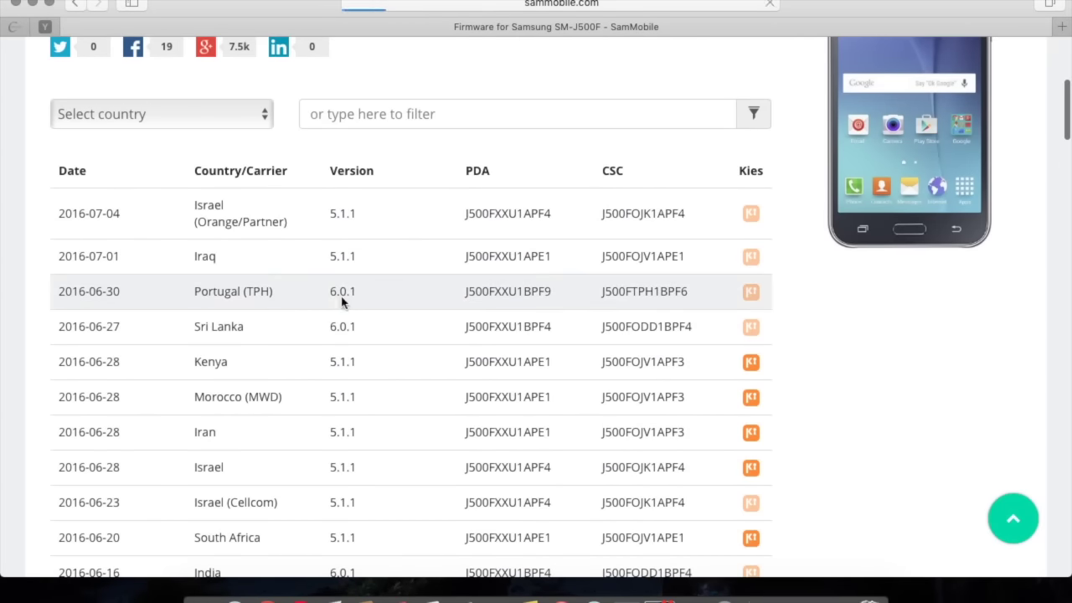
pyautogui.scroll(-10, 218, 389)
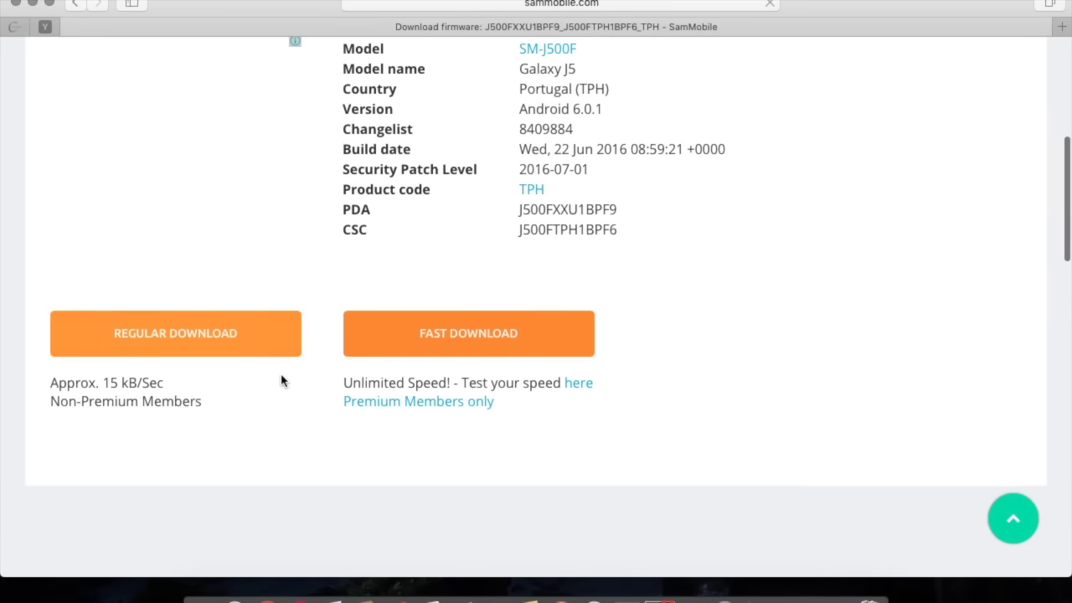
# Choose REGULAR DOWNLOAD and join the FREE membership to reach the registration form.
pyautogui.click(167, 350)
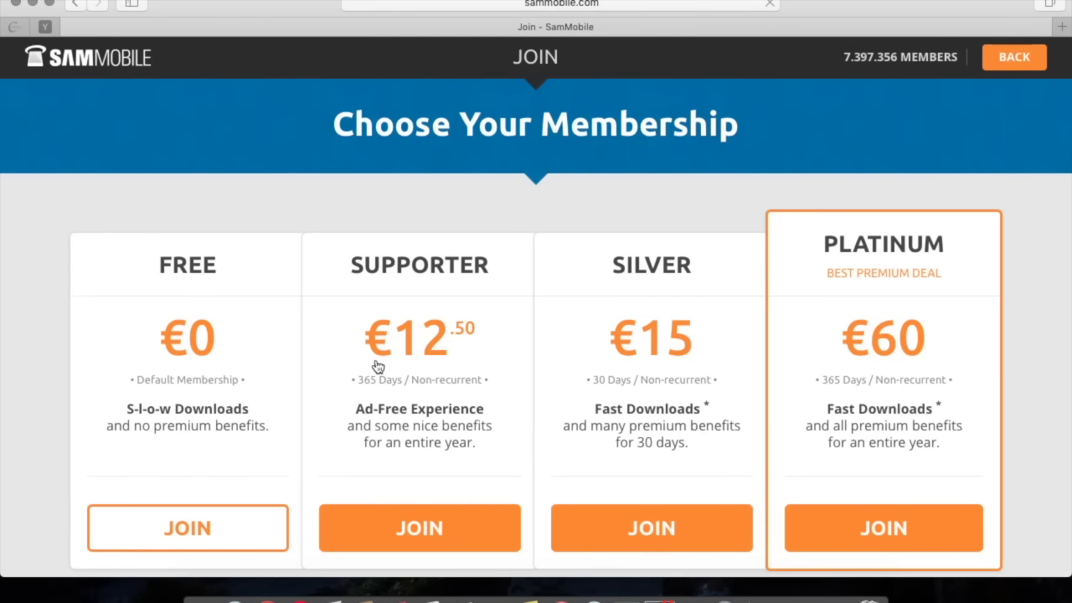
pyautogui.scroll(-5, 376, 367)
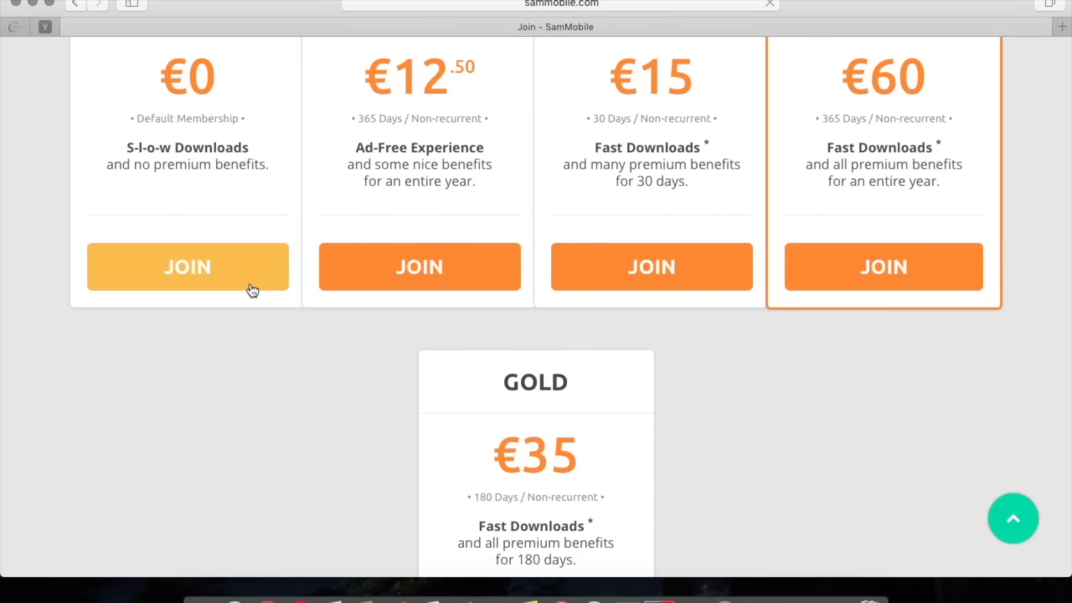
pyautogui.scroll(4, 791, 251)
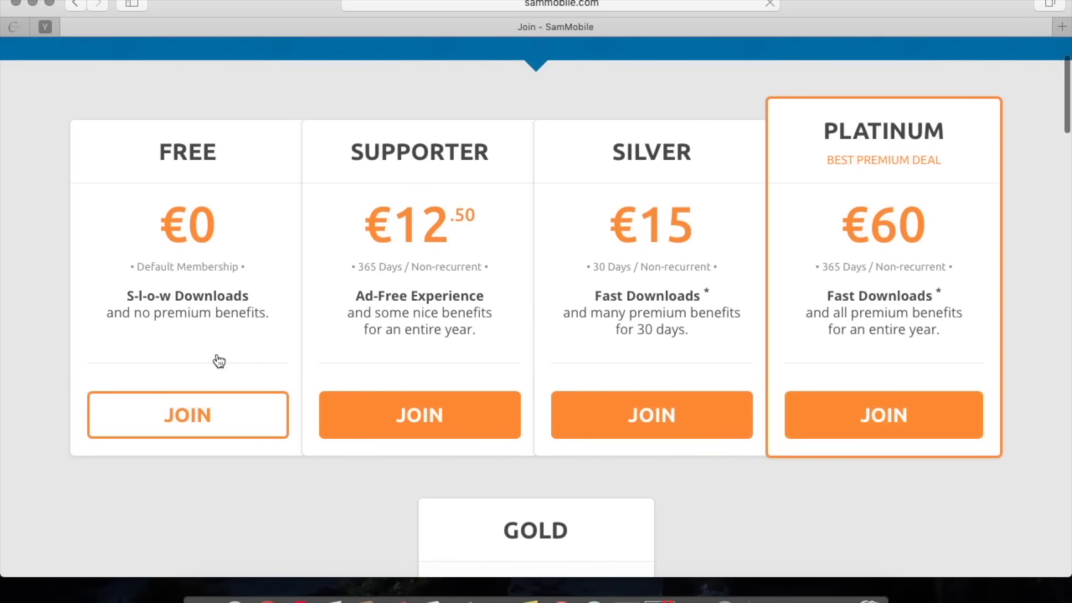
pyautogui.click(164, 419)
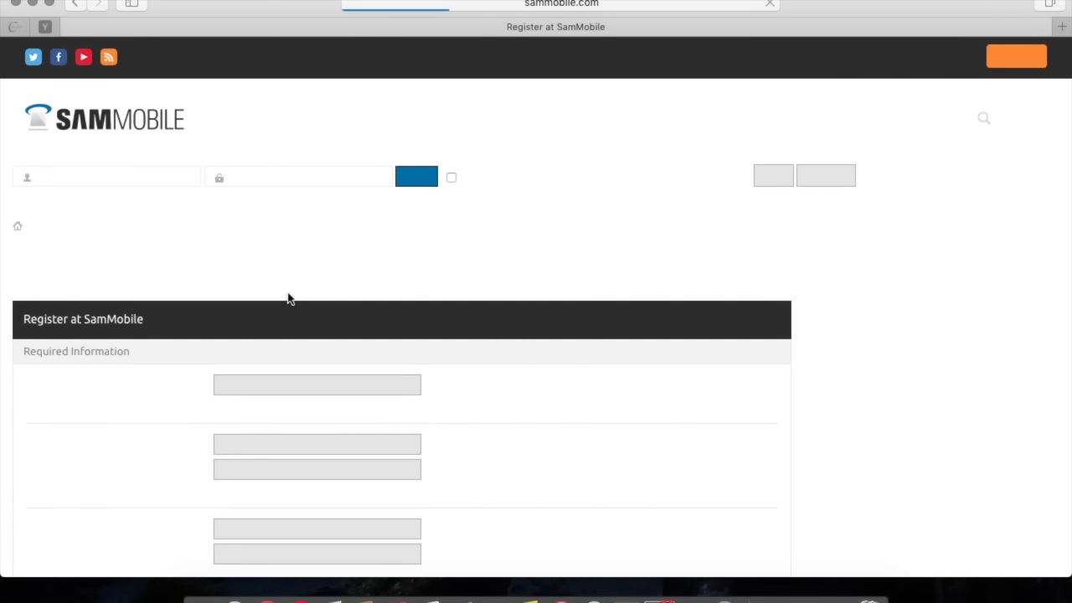
pyautogui.scroll(-3, 318, 376)
pyautogui.scroll(4, 318, 335)
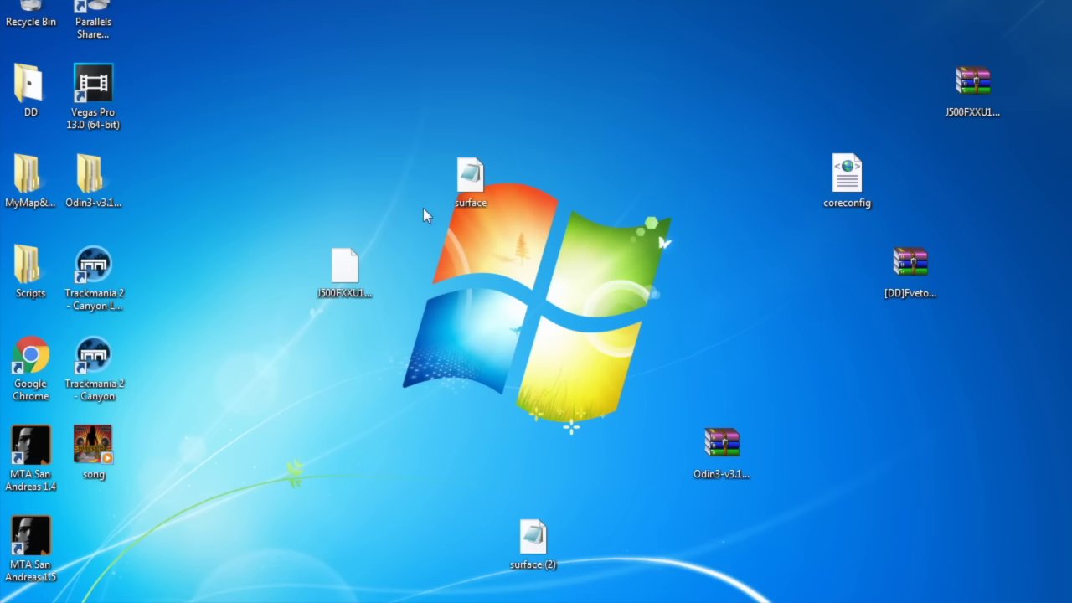
# Place the J500 firmware file and the Odin3 archive side by side on the desktop.
pyautogui.click(328, 295)
pyautogui.moveTo(327, 295); pyautogui.dragTo(453, 295)
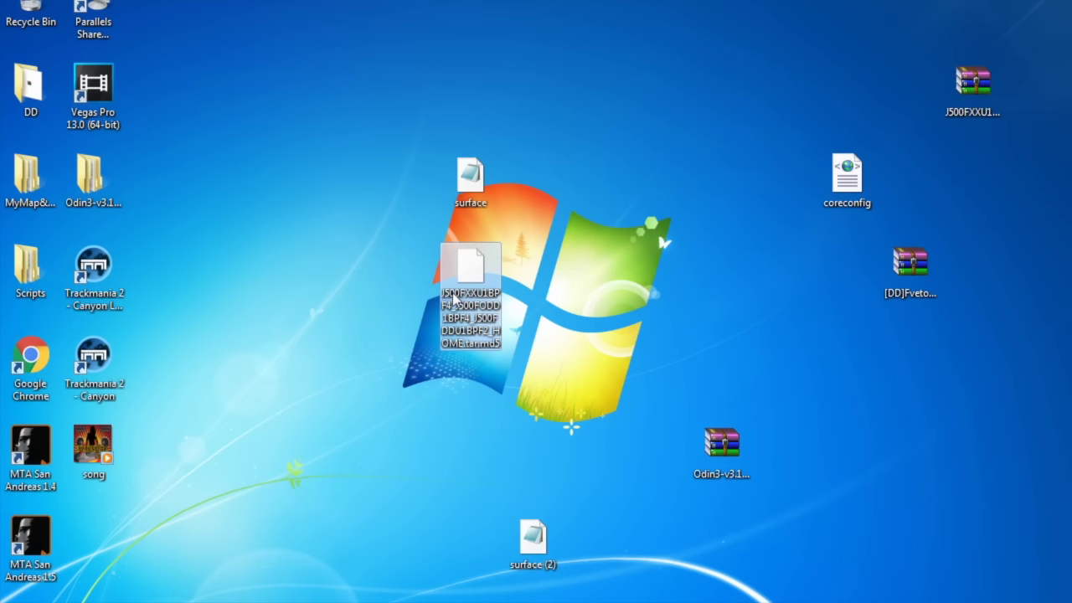
pyautogui.moveTo(736, 453); pyautogui.dragTo(547, 269)
pyautogui.click(462, 369)
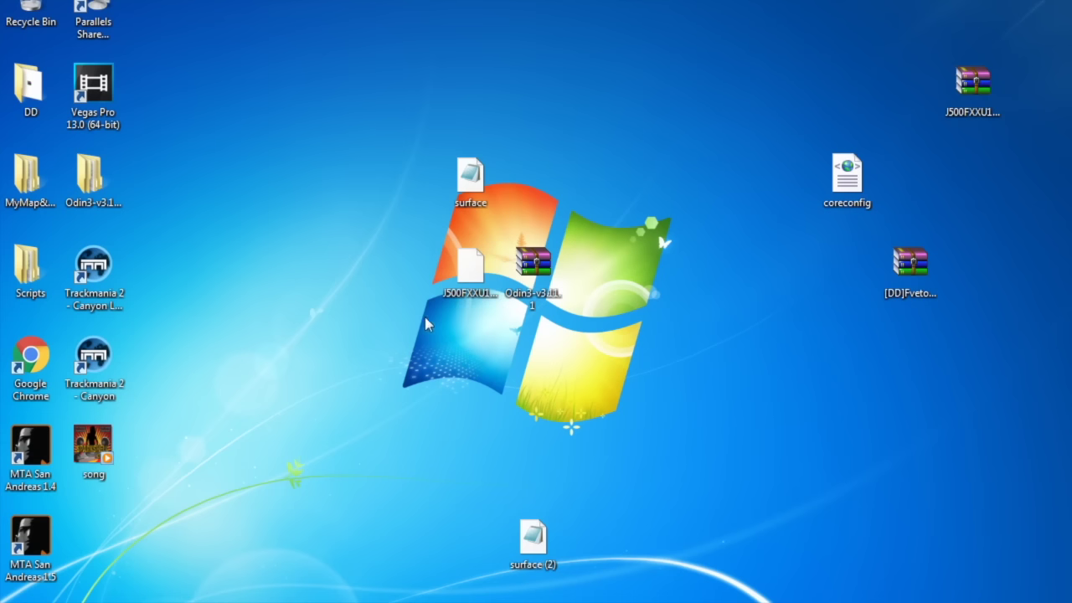
# Open the Odin3-v3.11.1 folder and its inner Odin3 folder.
pyautogui.click(112, 186)
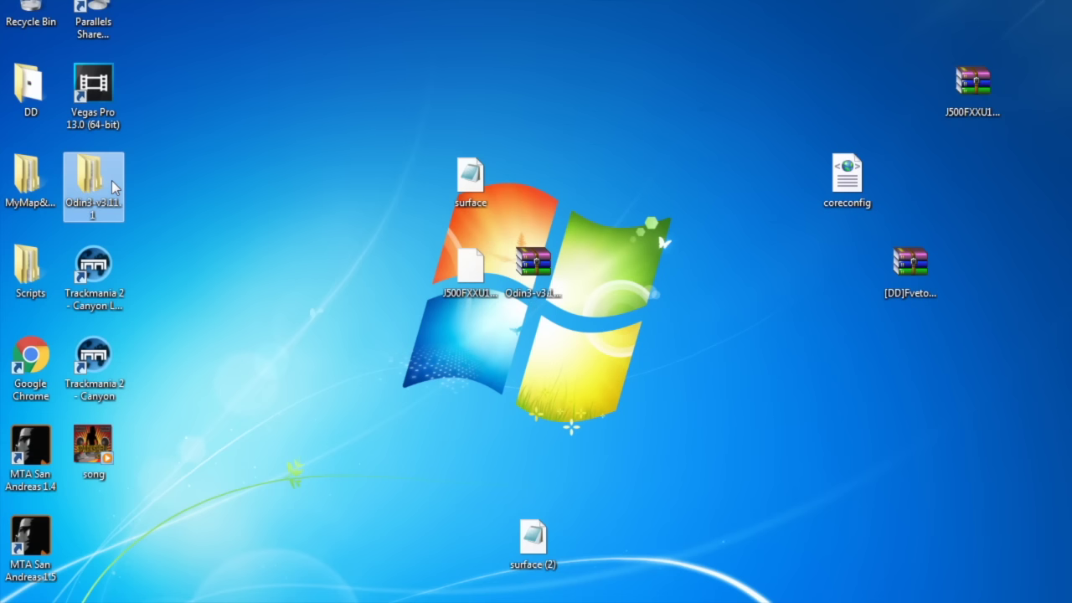
pyautogui.doubleClick(111, 186)
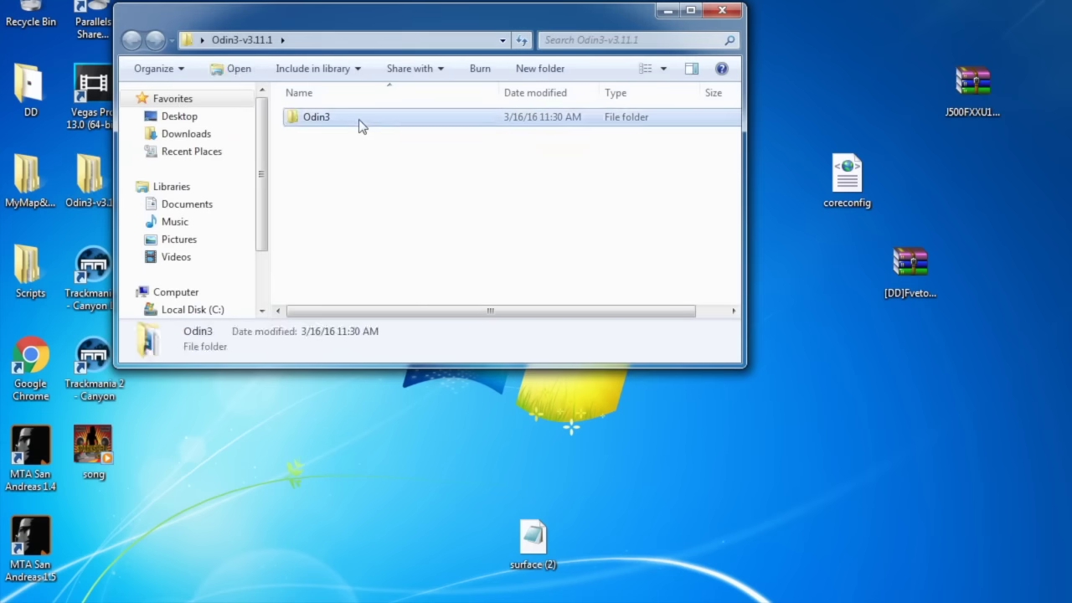
pyautogui.doubleClick(360, 118)
# Launch Odin3 v3.11 and load the J500FXXU1BPF4 HOME tar.md5 firmware into the AP slot.
pyautogui.doubleClick(355, 136)
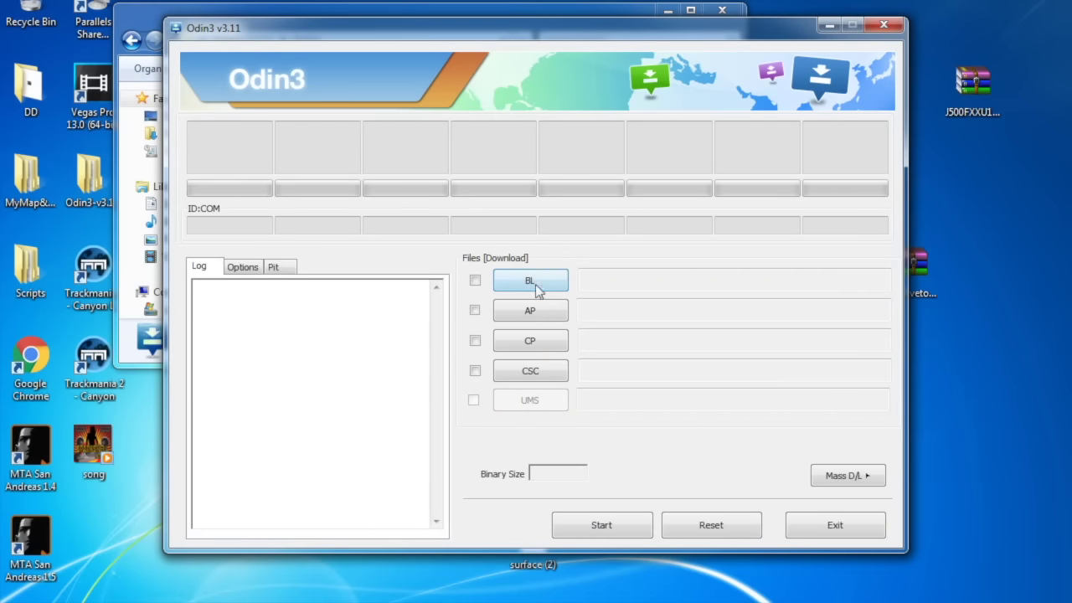
pyautogui.click(530, 311)
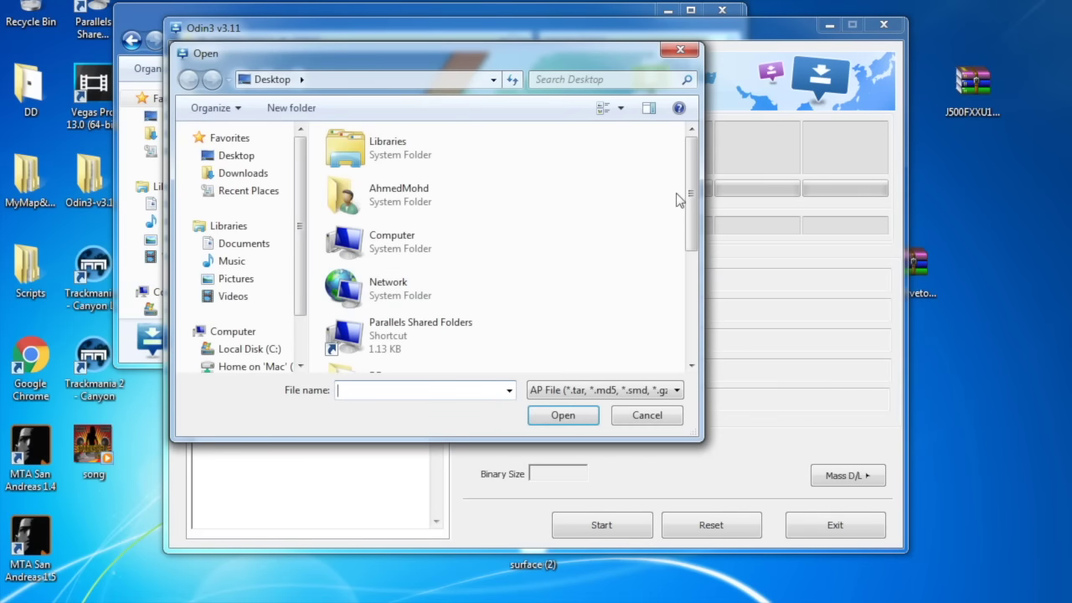
pyautogui.moveTo(690, 196); pyautogui.dragTo(692, 301)
pyautogui.click(453, 349)
pyautogui.doubleClick(453, 349)
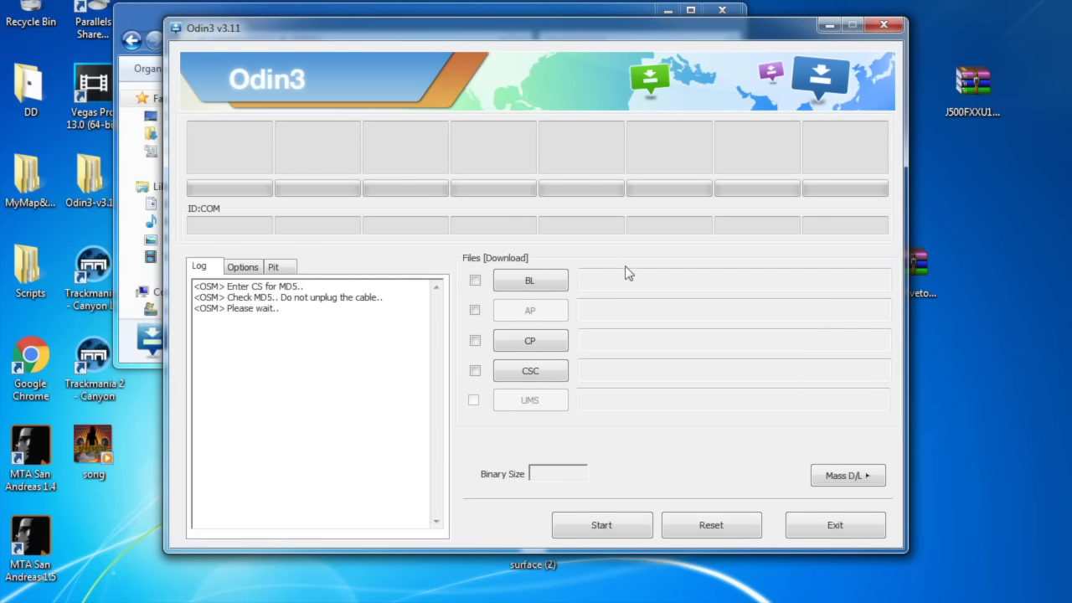